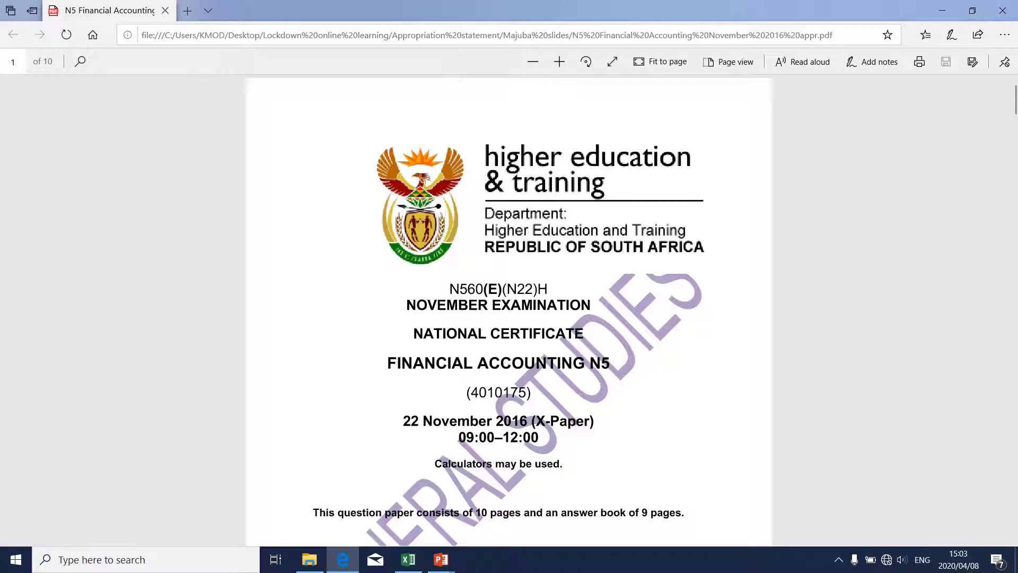
- Find Question 1 in the N5 Financial Accounting paper and read the highlighted partnership agreement provisions on page 4
scroll(605, 445, "down", 15)
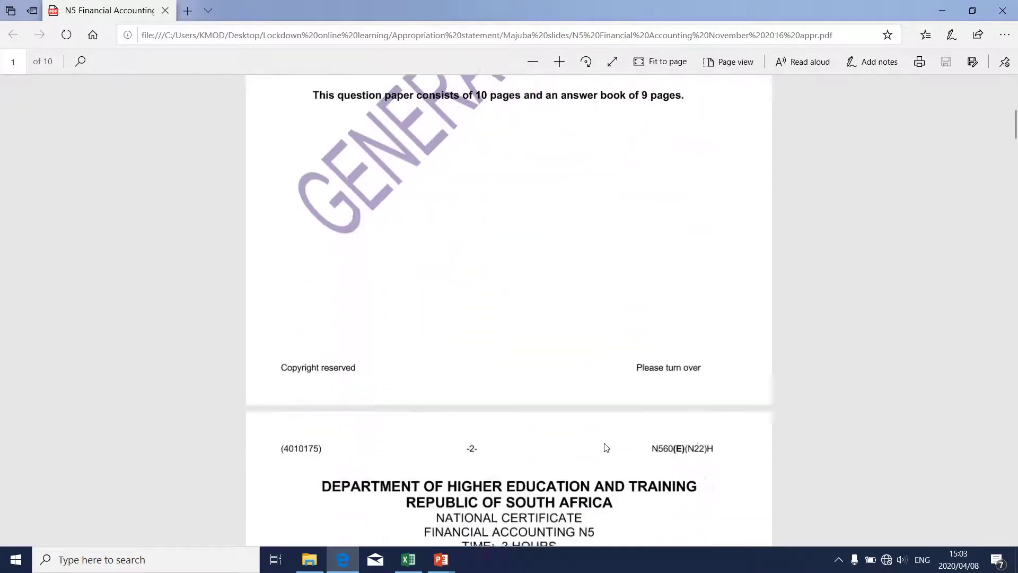
scroll(605, 447, "down", 10)
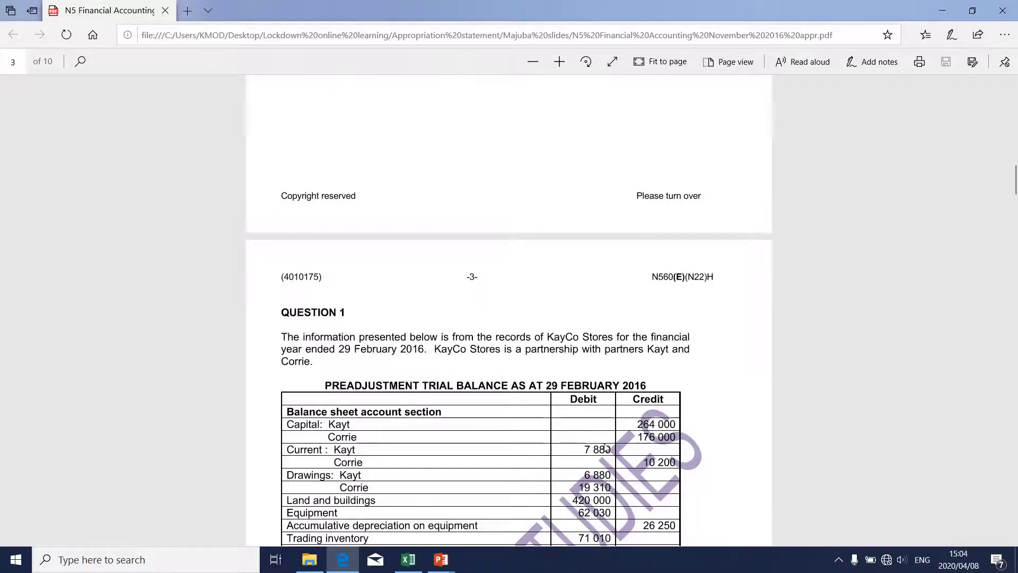
scroll(606, 446, "down", 15)
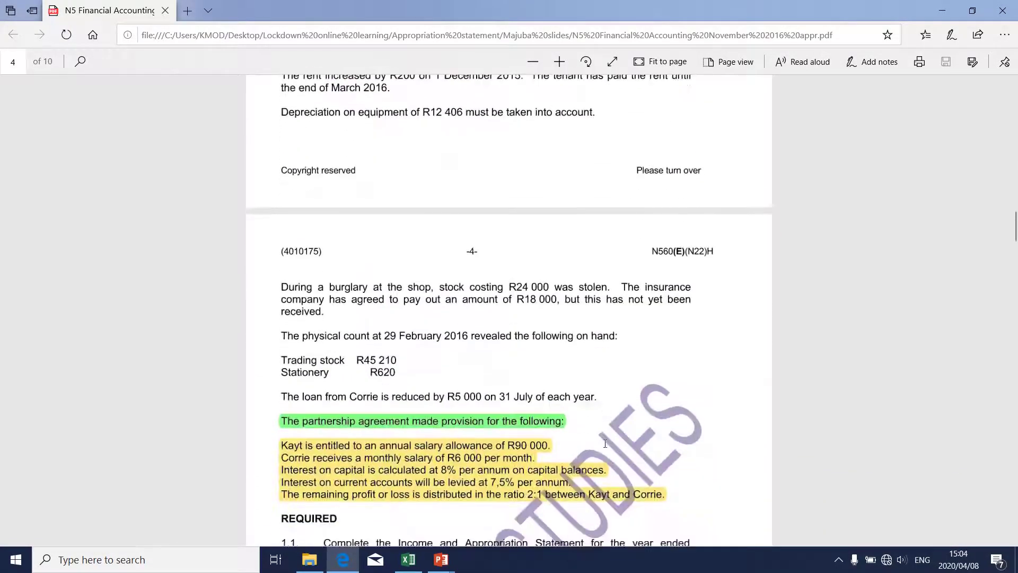
scroll(605, 443, "down", 2)
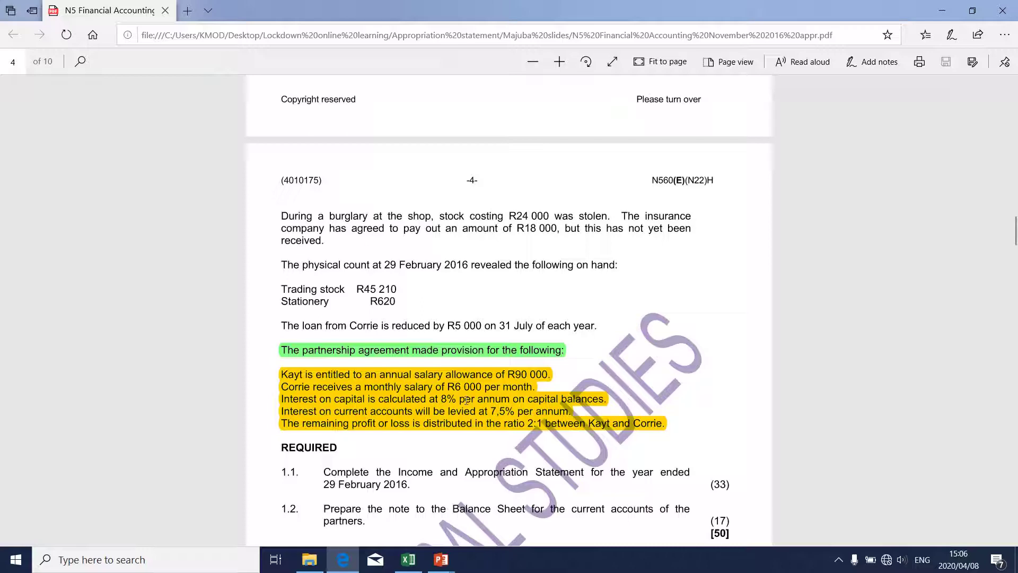
- Compare the pre-adjustment trial balance and adjustments on page 3 with the partnership provisions on page 4
scroll(466, 400, "up", 10)
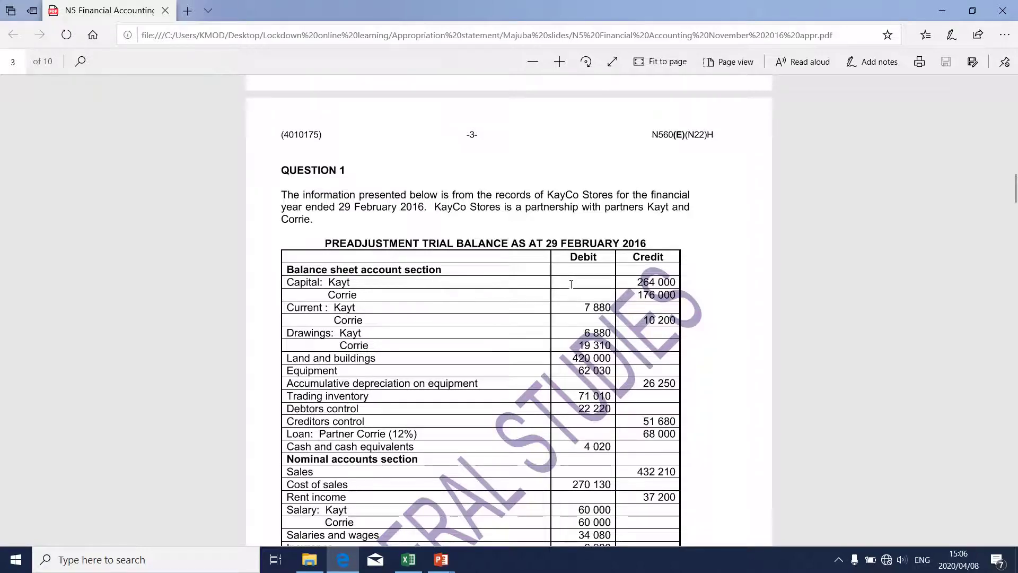
scroll(571, 284, "down", 10)
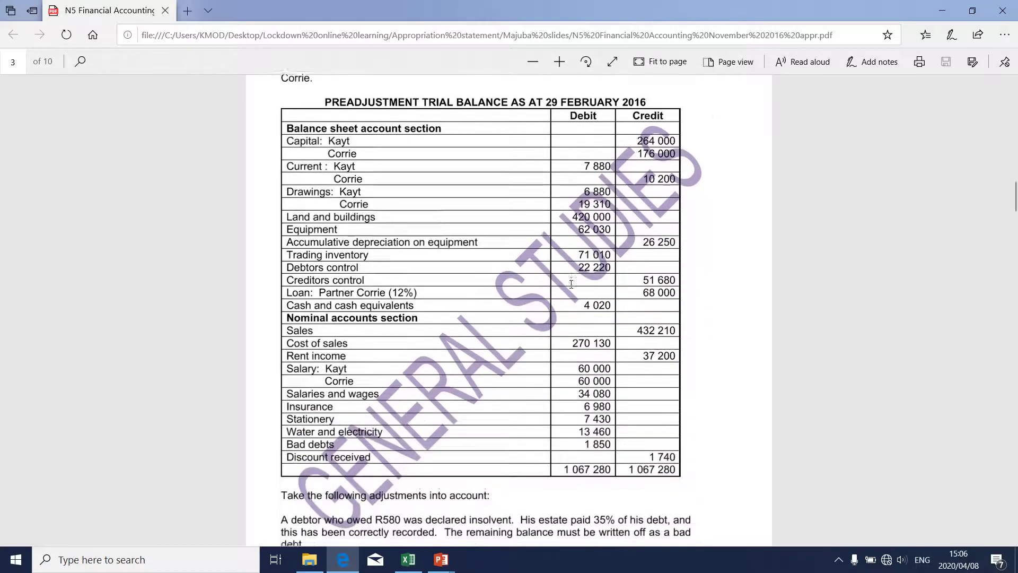
scroll(571, 288, "down", 2)
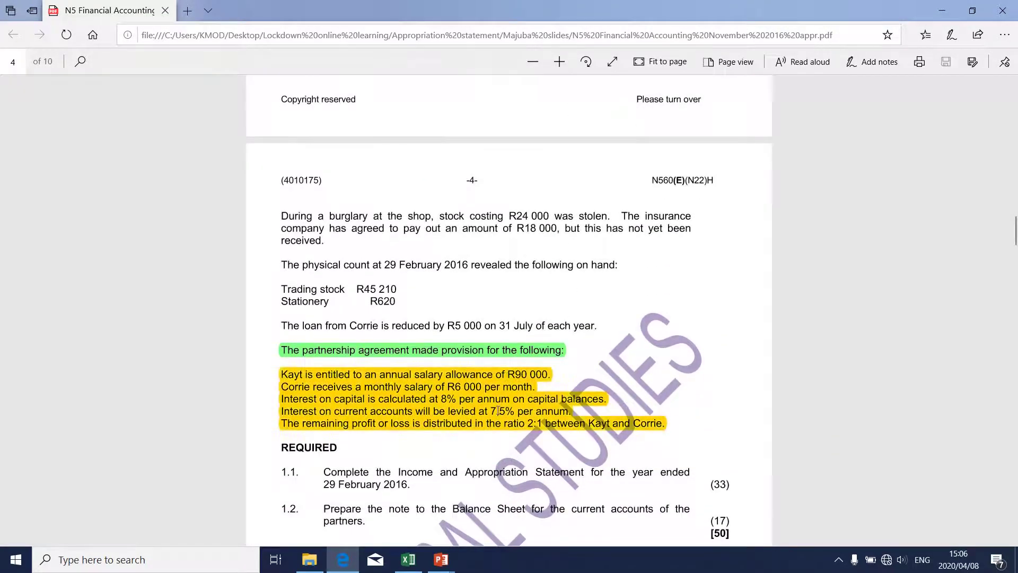
scroll(498, 409, "up", 1)
scroll(498, 409, "up", 10)
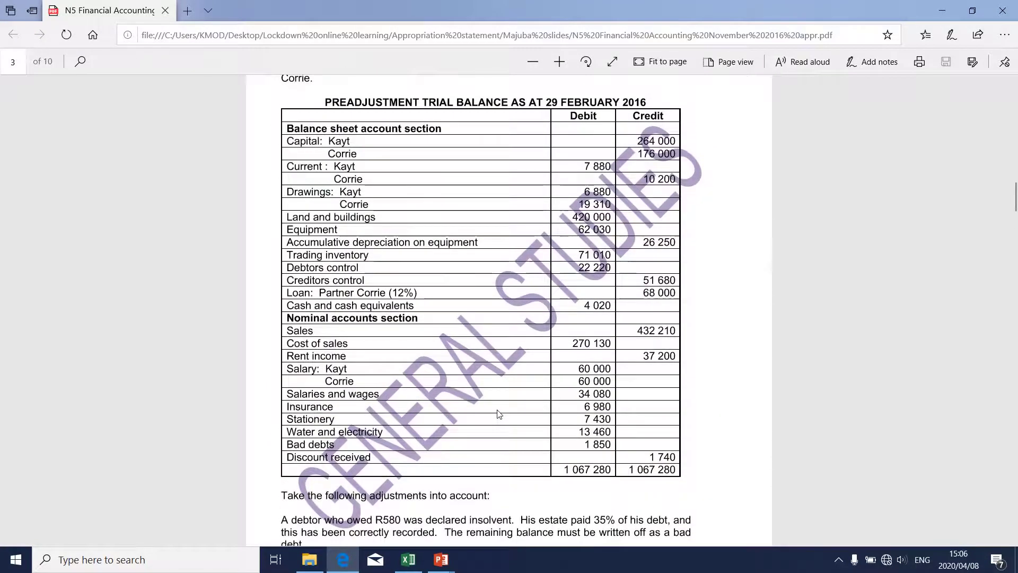
scroll(499, 414, "down", 10)
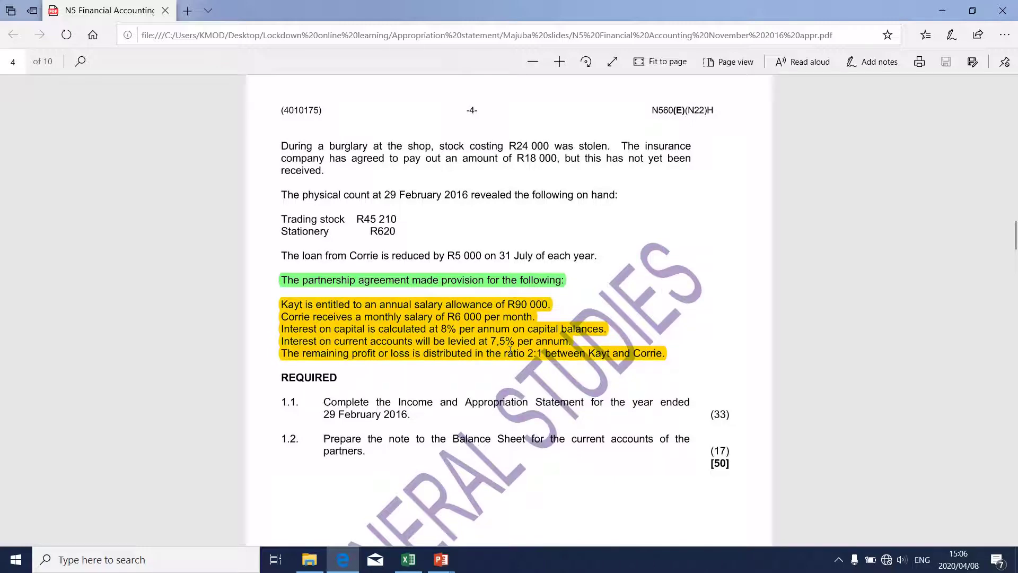
scroll(509, 350, "up", 10)
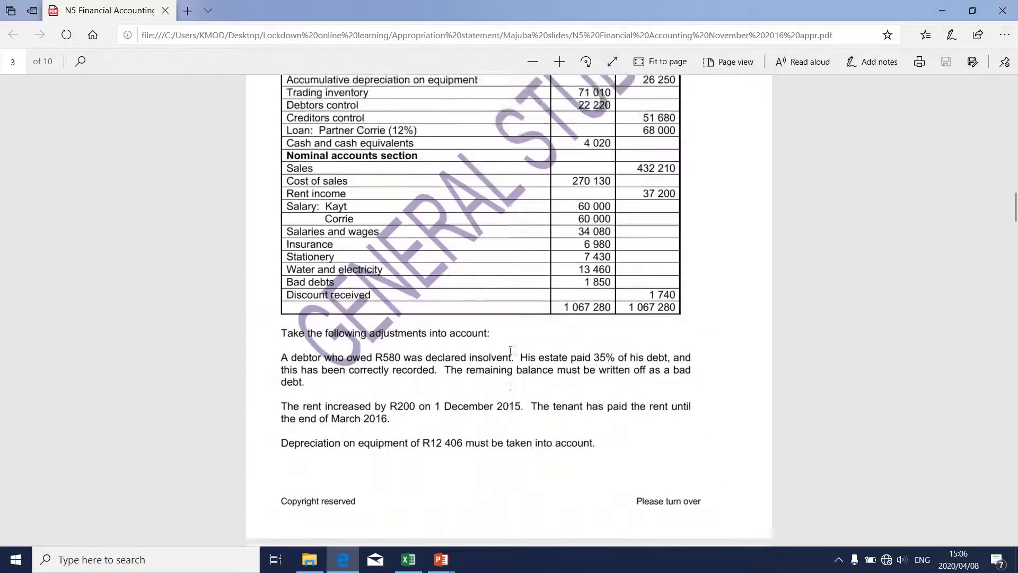
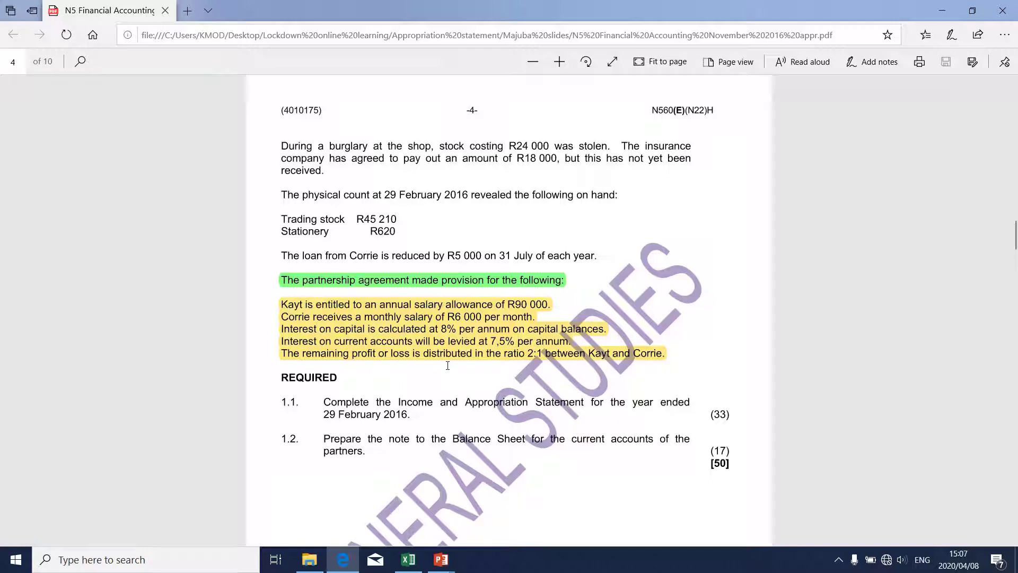
- Switch to the Excel workbook and review the income statement and the appropriation statement's row headings on the WRP 1 IS sheet
key("alt+Tab")
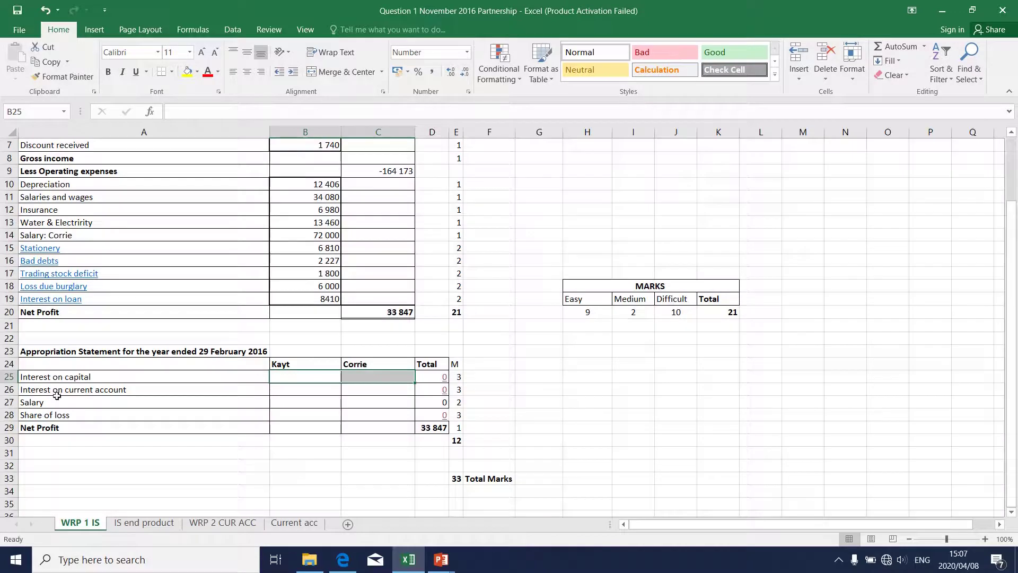
scroll(70, 391, "up", 2)
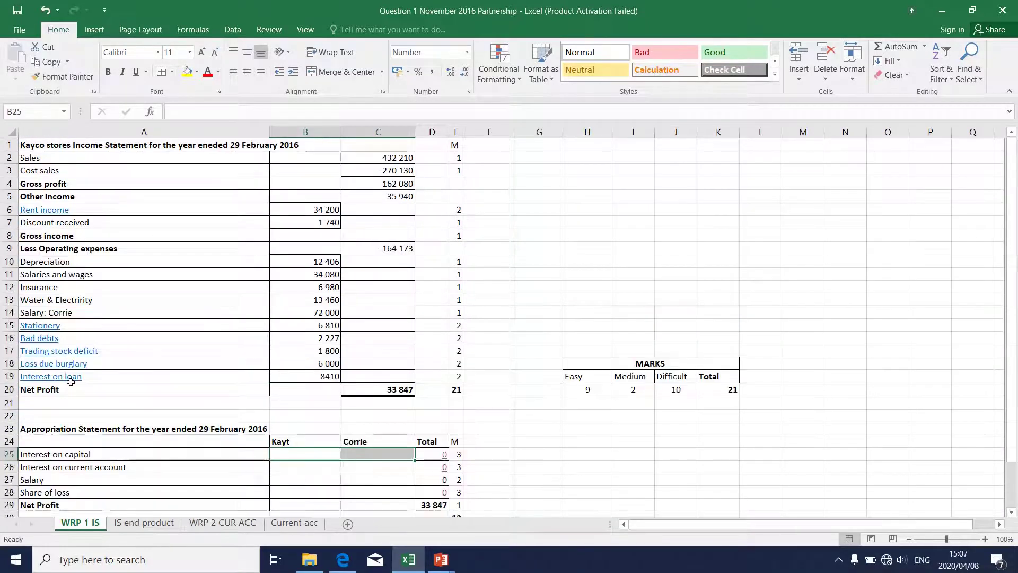
scroll(70, 382, "down", 1)
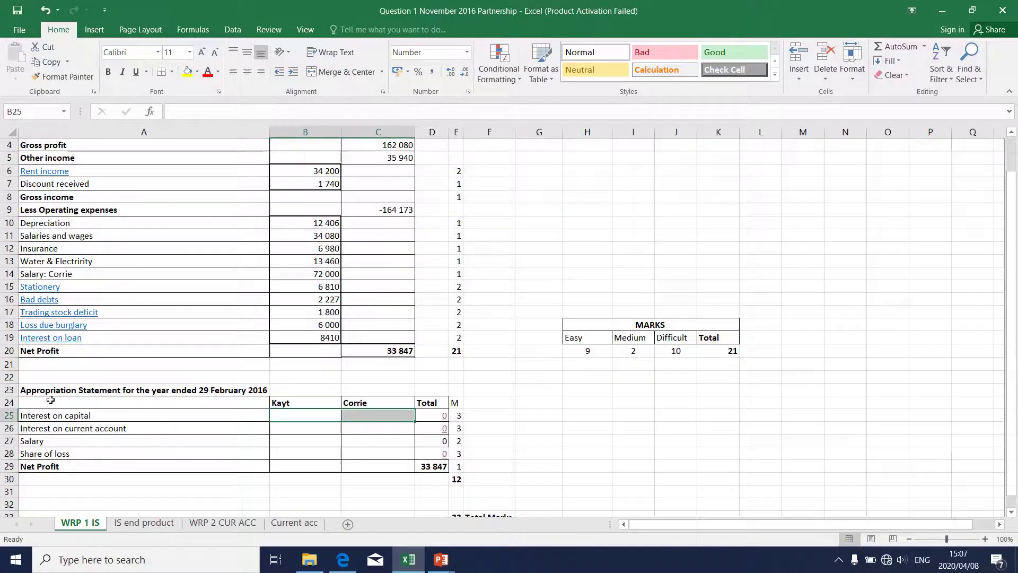
left_click(87, 415)
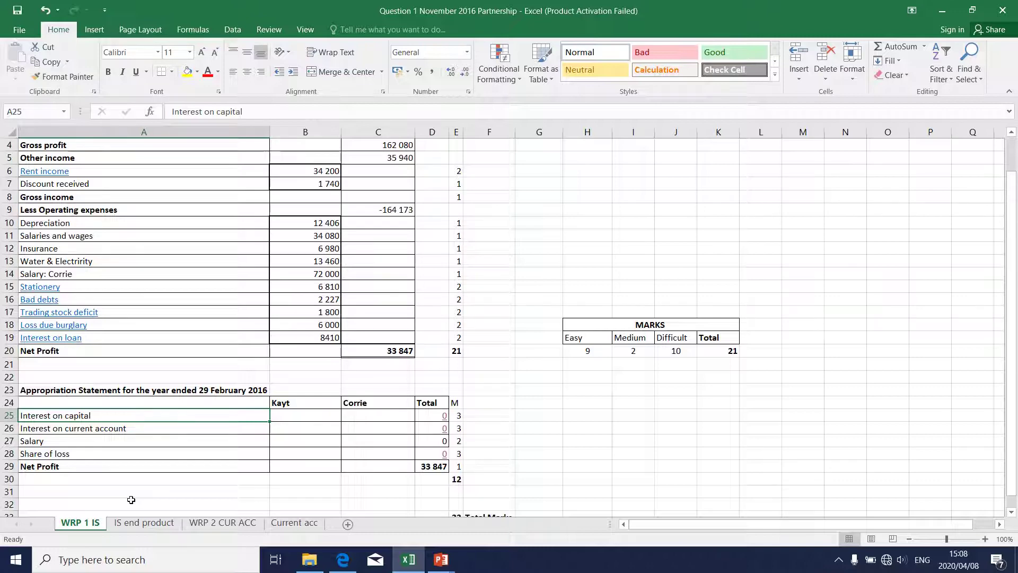
left_click(75, 455)
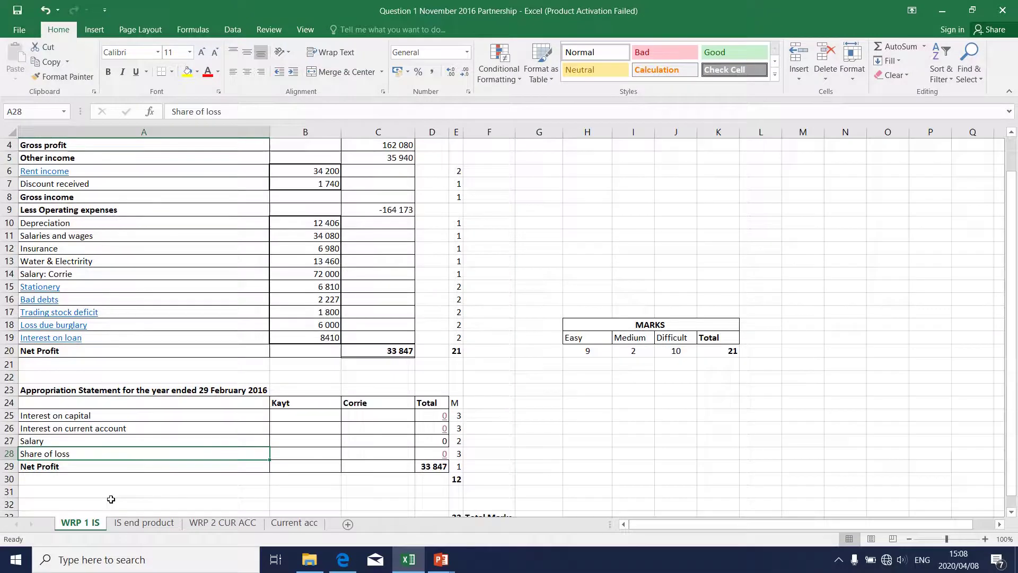
- Switch to PowerPoint, start the partnership agreement slide show and reveal the first partner's capital amount on the Interest on Capital slide
left_click(447, 421)
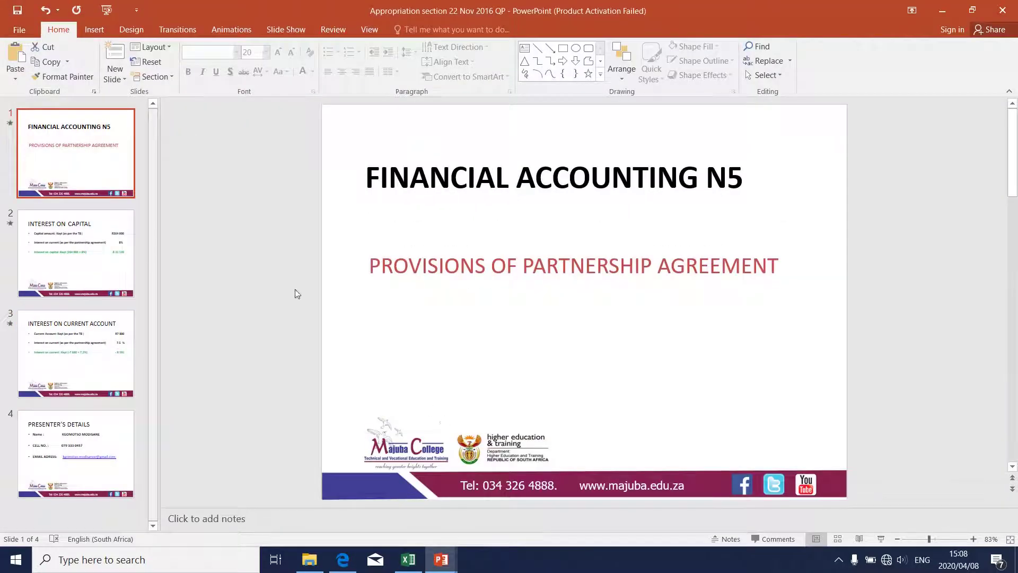
left_click(106, 11)
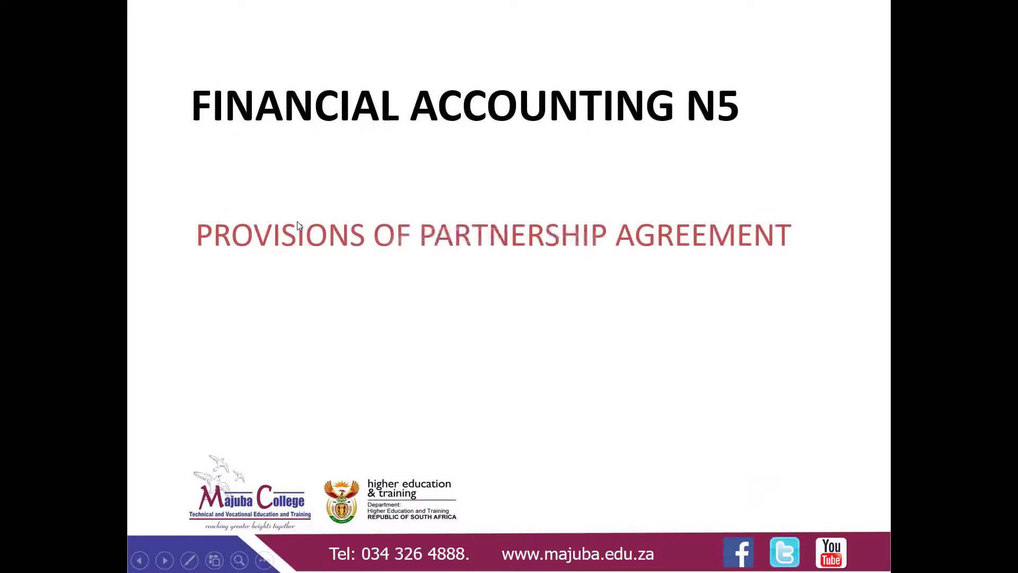
left_click(297, 221)
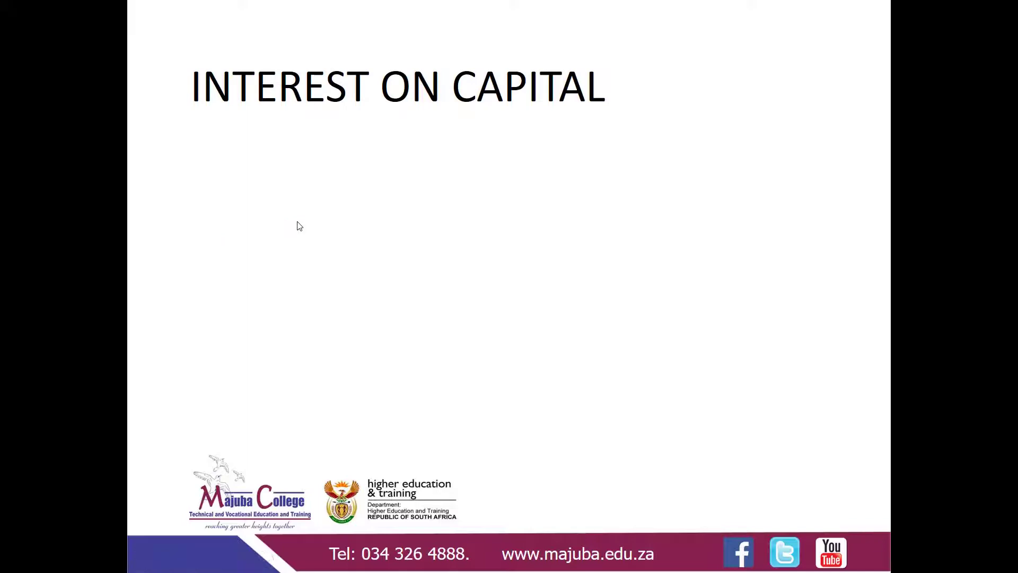
left_click(297, 221)
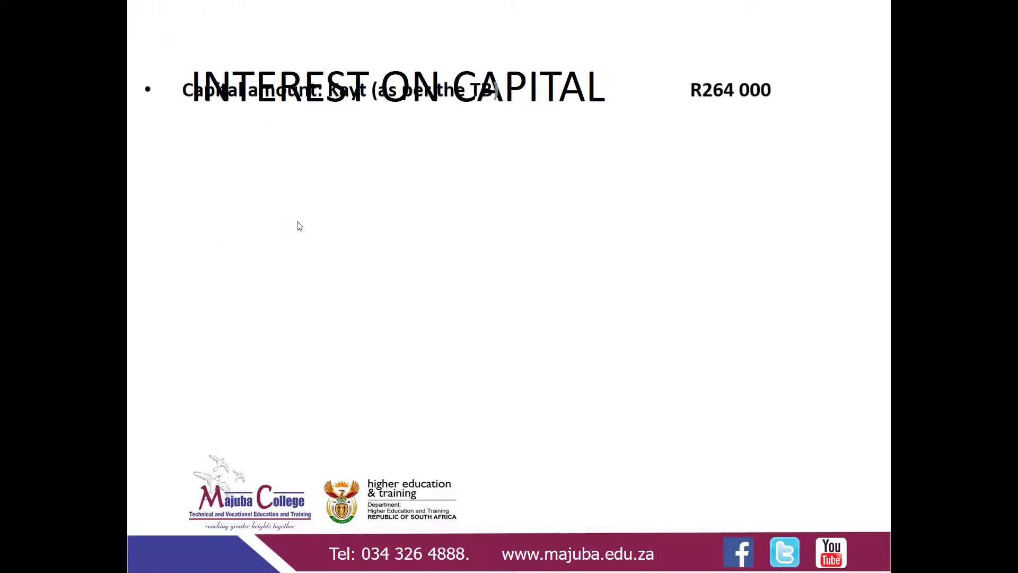
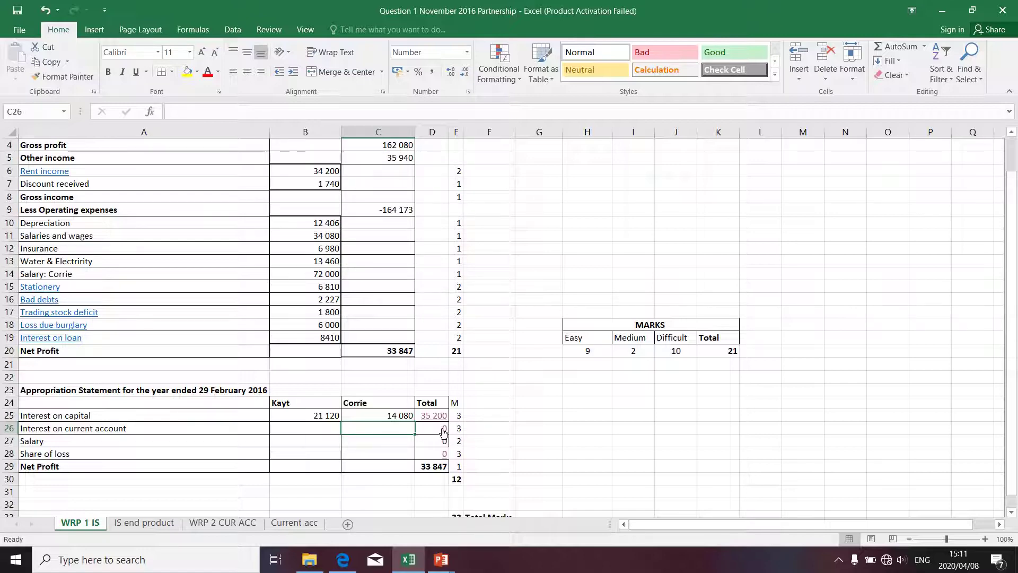
- Open the slide show linked to the Interest on current account total and reveal the first line of the Interest on Current Account slide
left_click(444, 433)
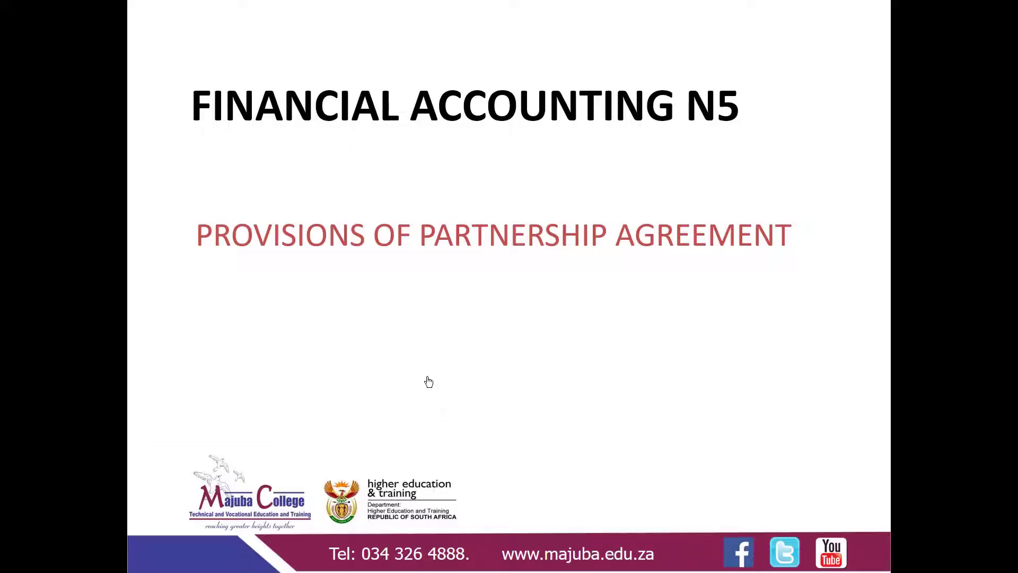
left_click(444, 327)
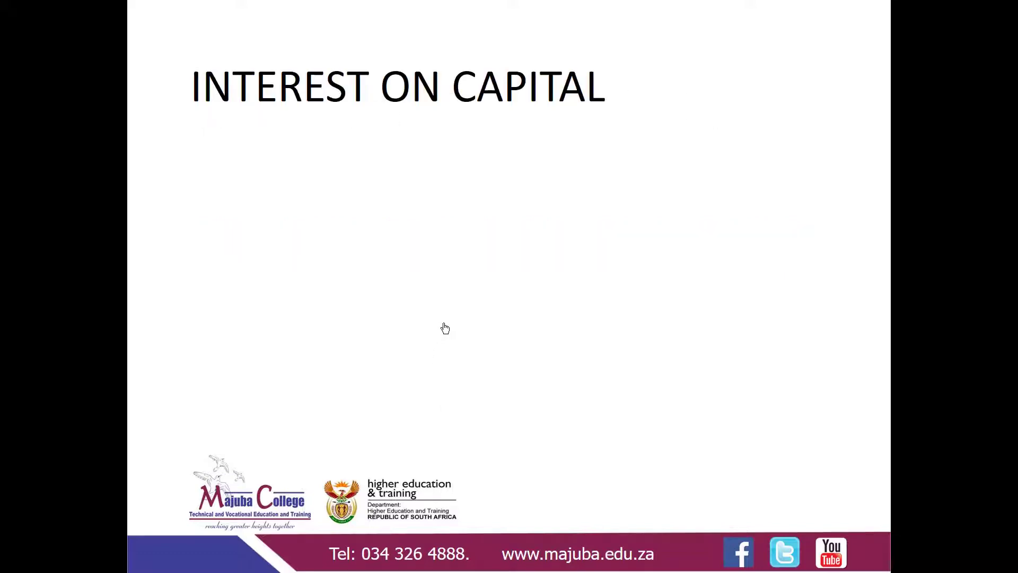
left_click(444, 327)
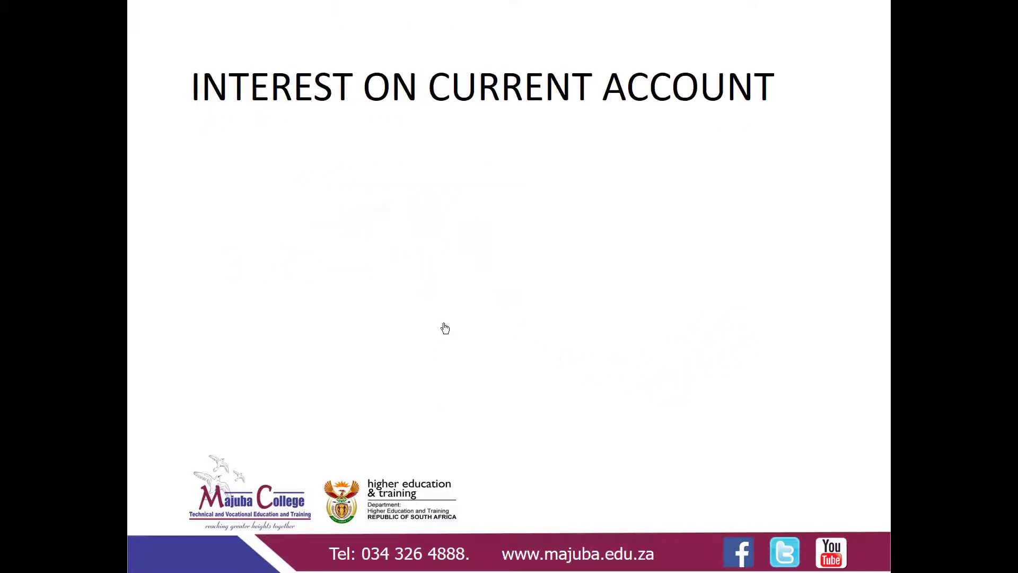
left_click(445, 328)
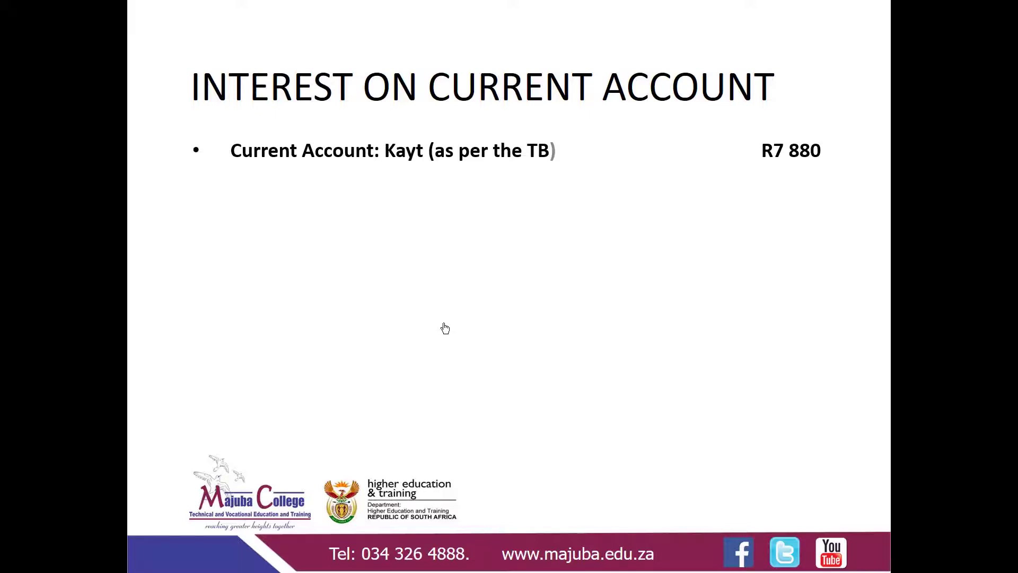
- Check the first partner's current account in the question paper's trial balance and reveal the slide's interest rate and calculation lines
key("alt+Tab")
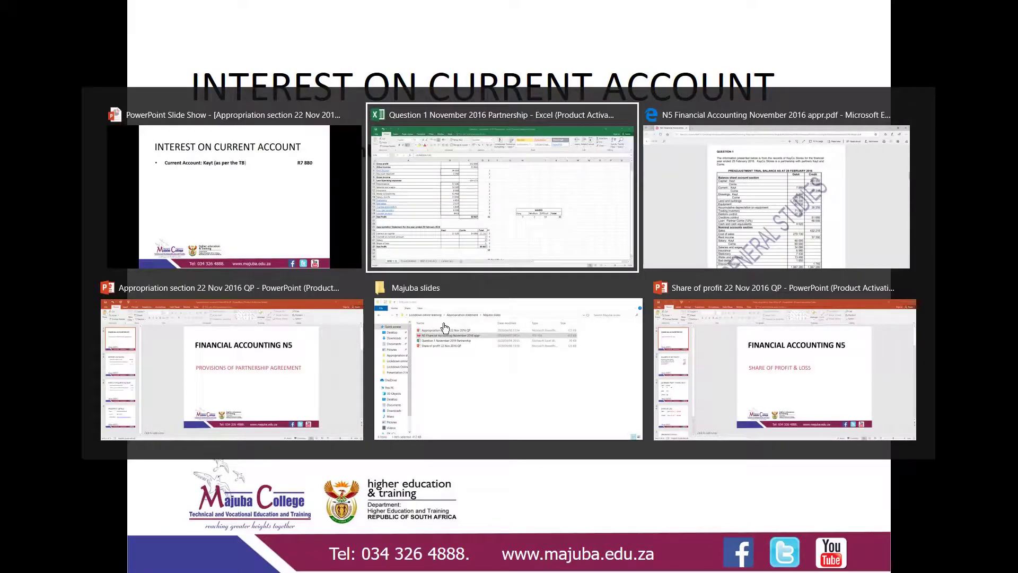
key("alt+Tab")
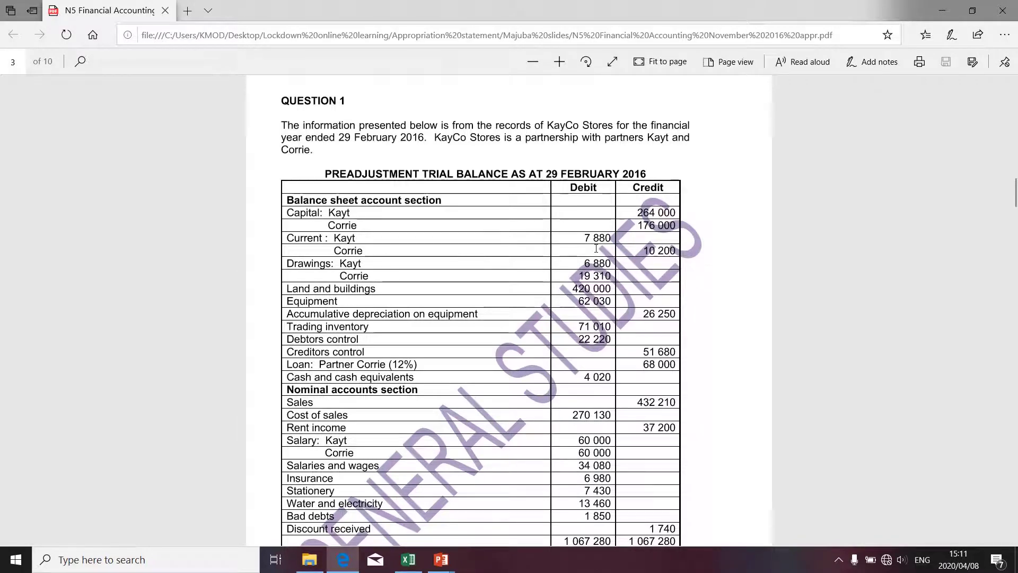
key("alt+Tab")
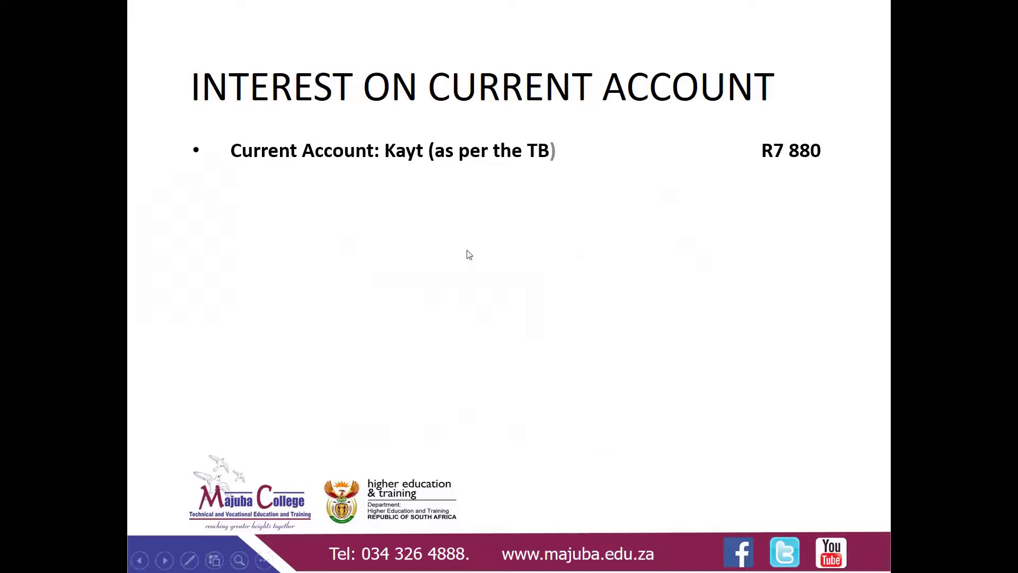
left_click(783, 174)
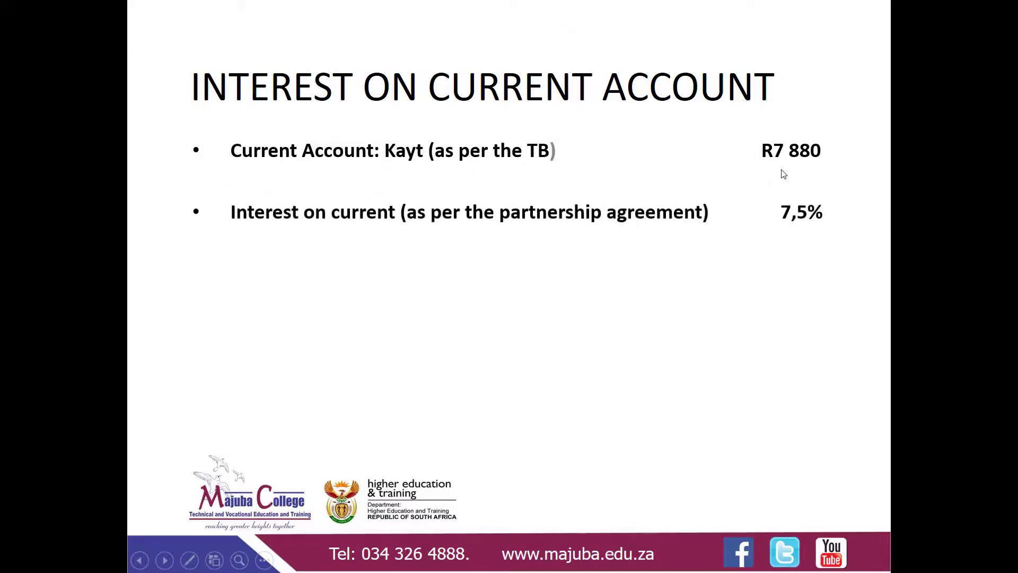
left_click(786, 235)
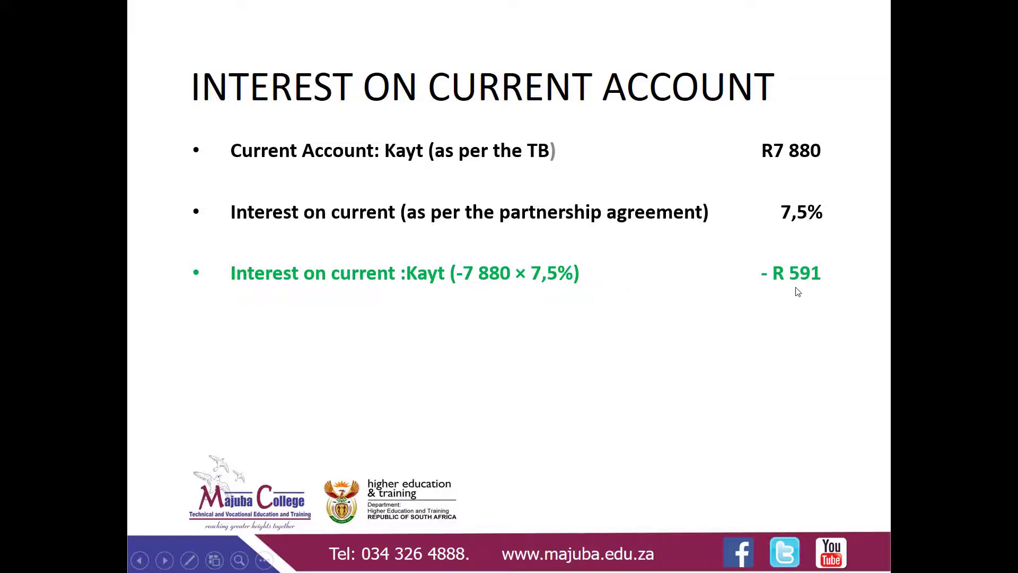
- Switch to the Excel workbook and enter =-7880*7.5 in B26 as the first partner's interest on current account
key("alt+Tab")
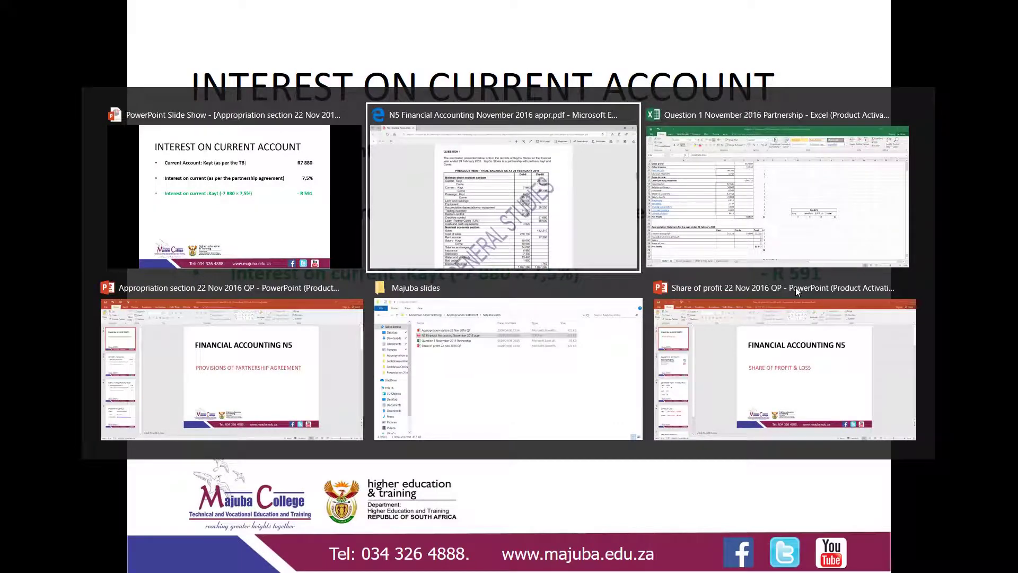
key("alt+Tab")
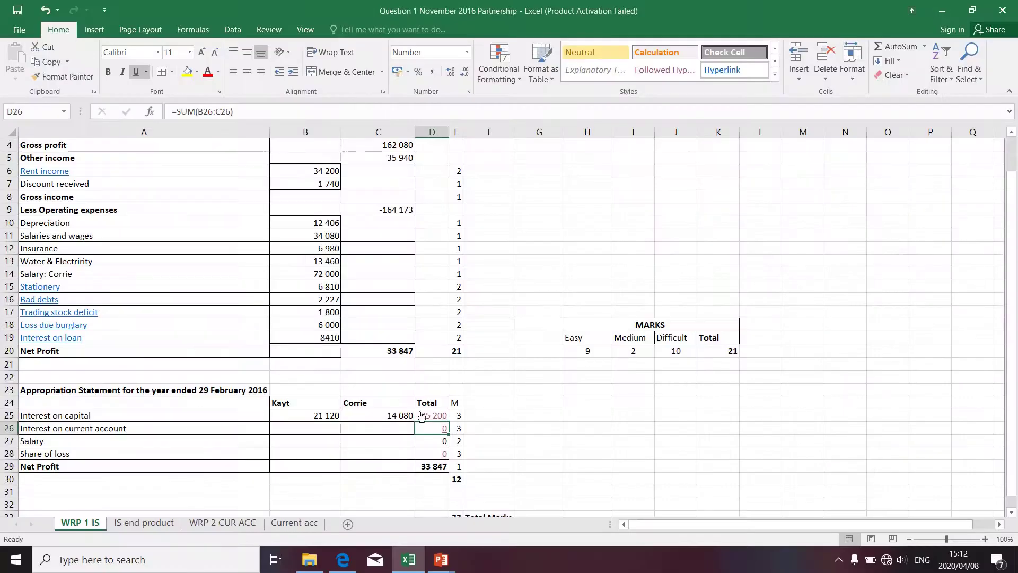
left_click(317, 428)
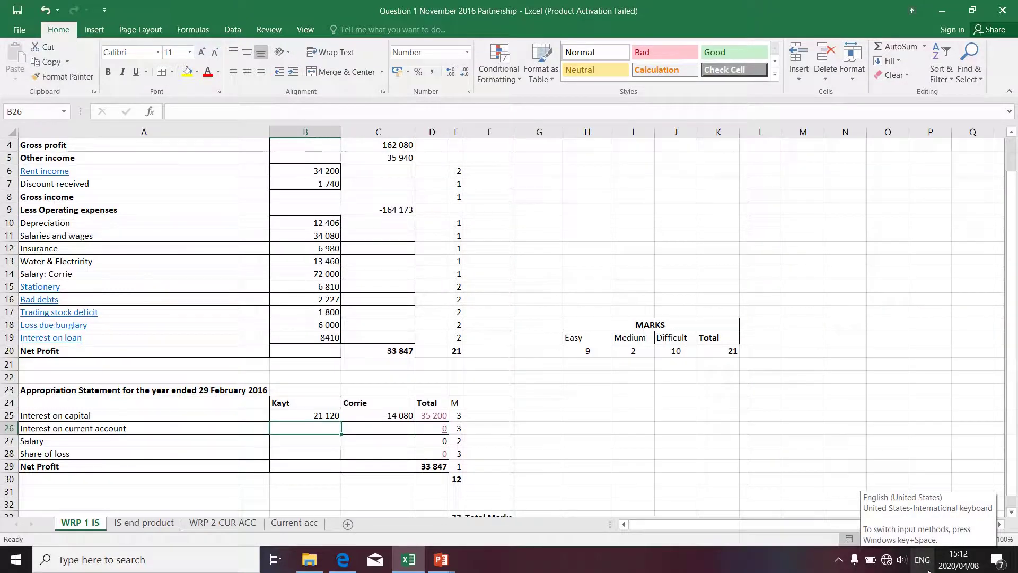
type("=")
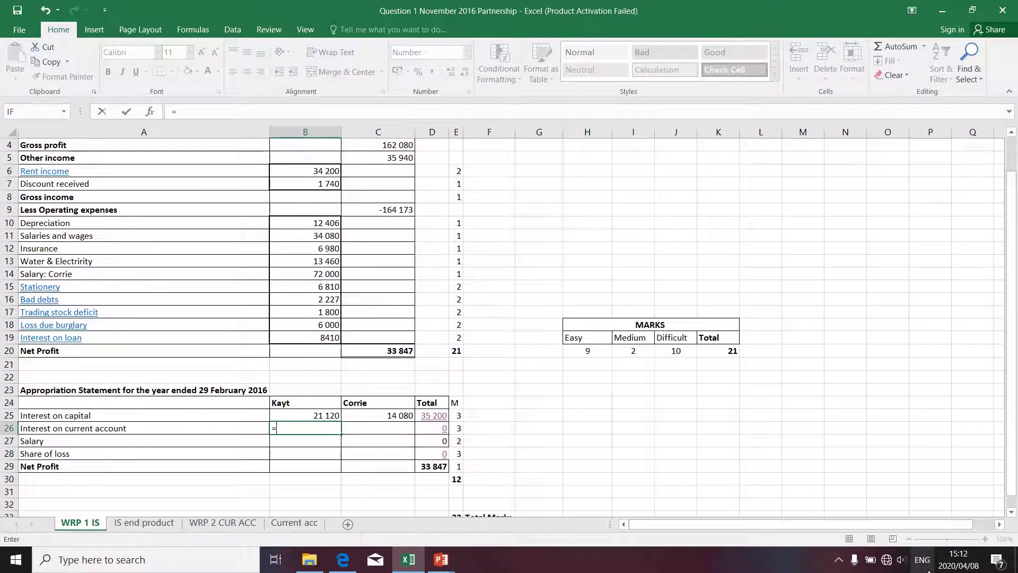
type("-7880*7.5")
key("Return")
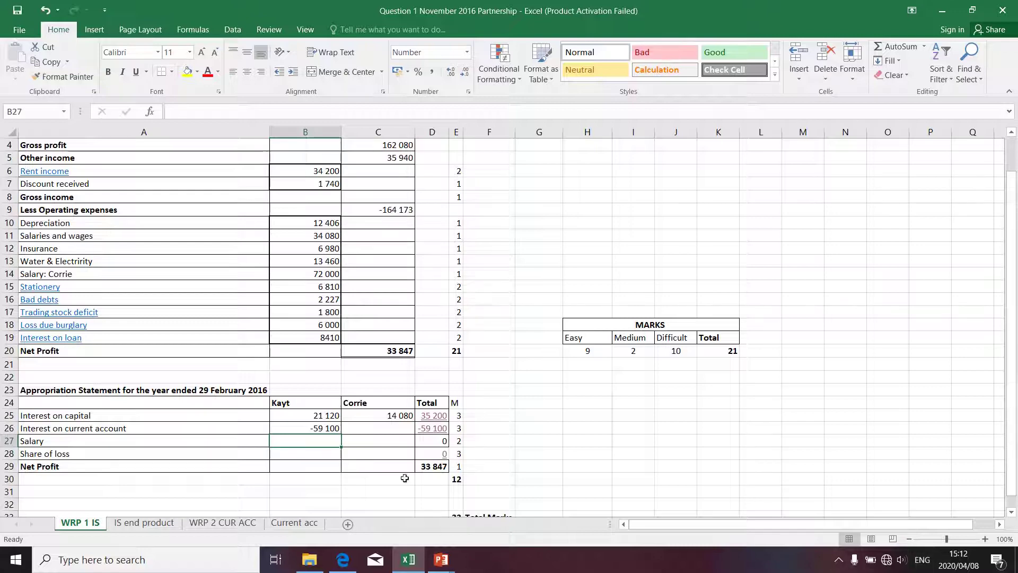
- Correct the first partner's interest on current account in B26 to =-7880*7.5%
left_click(331, 424)
left_click(233, 111)
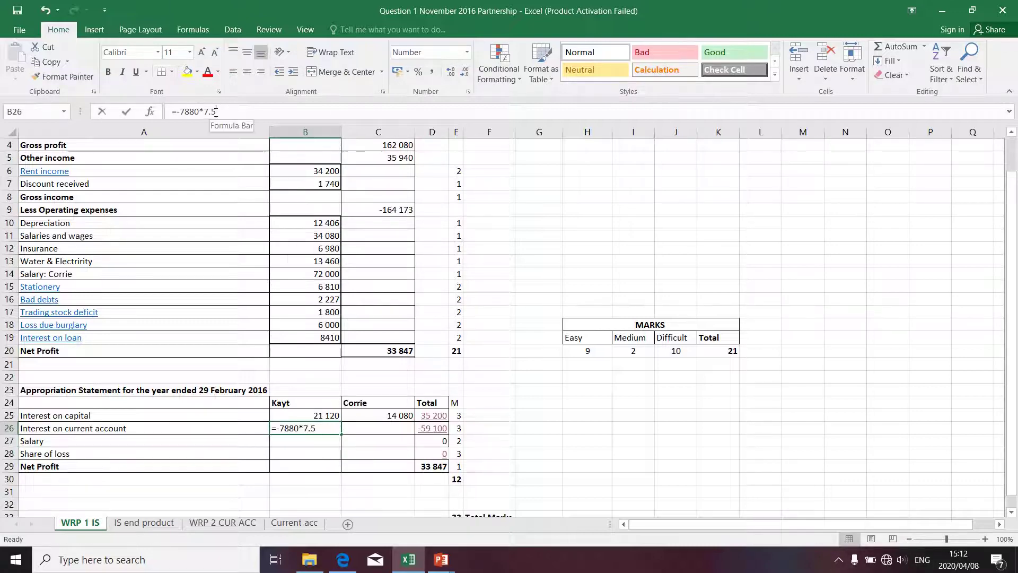
type("%")
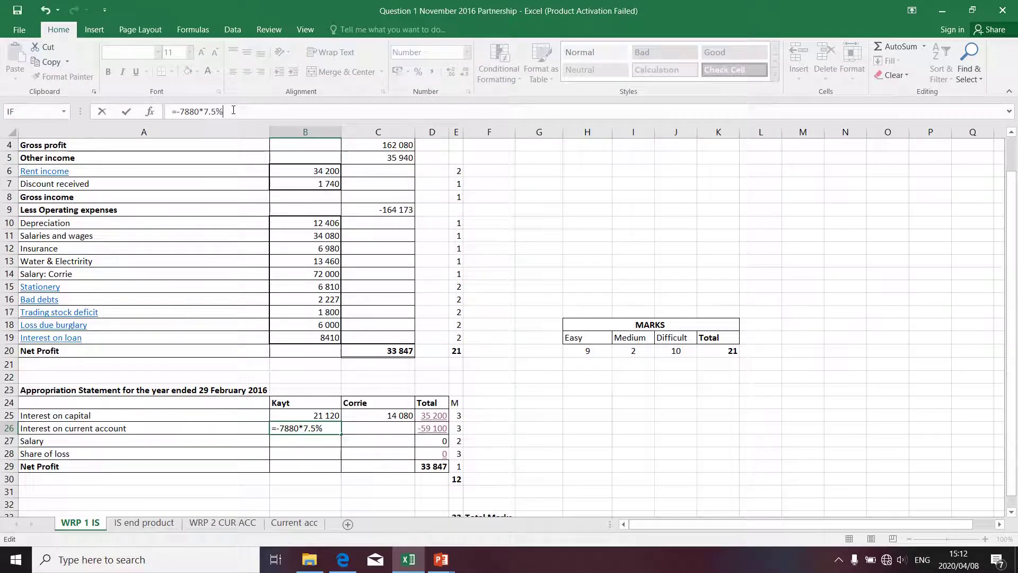
key("Return")
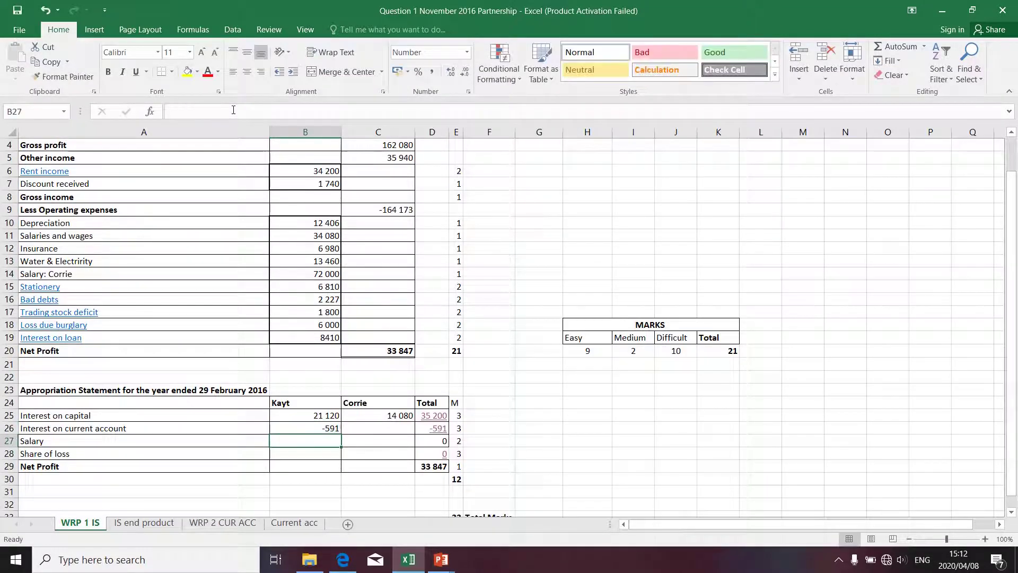
- Look up the second partner's current account balance in the question paper's trial balance and enter =10200*7.5% in C26 as interest on current account
left_click(383, 428)
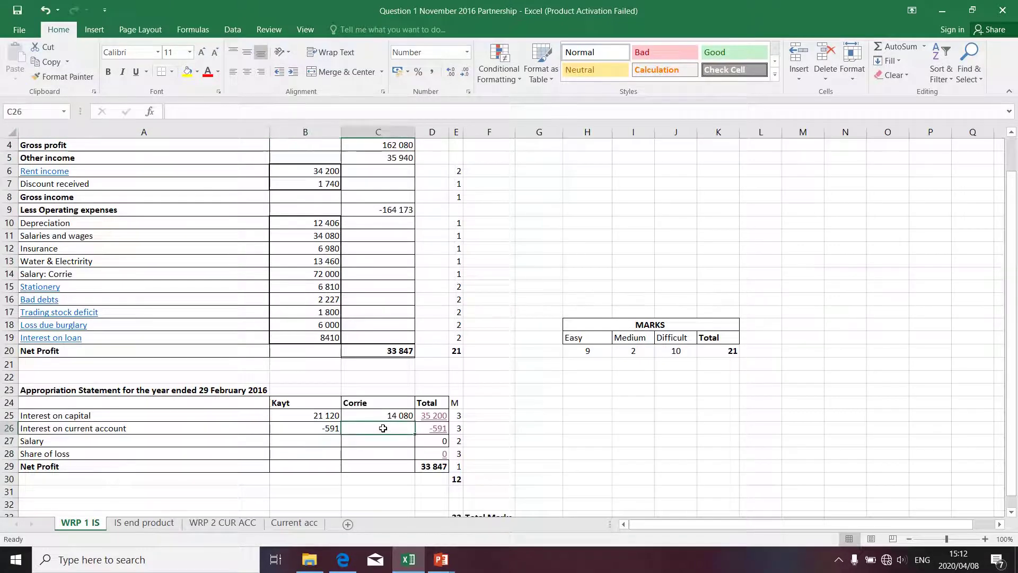
type("=")
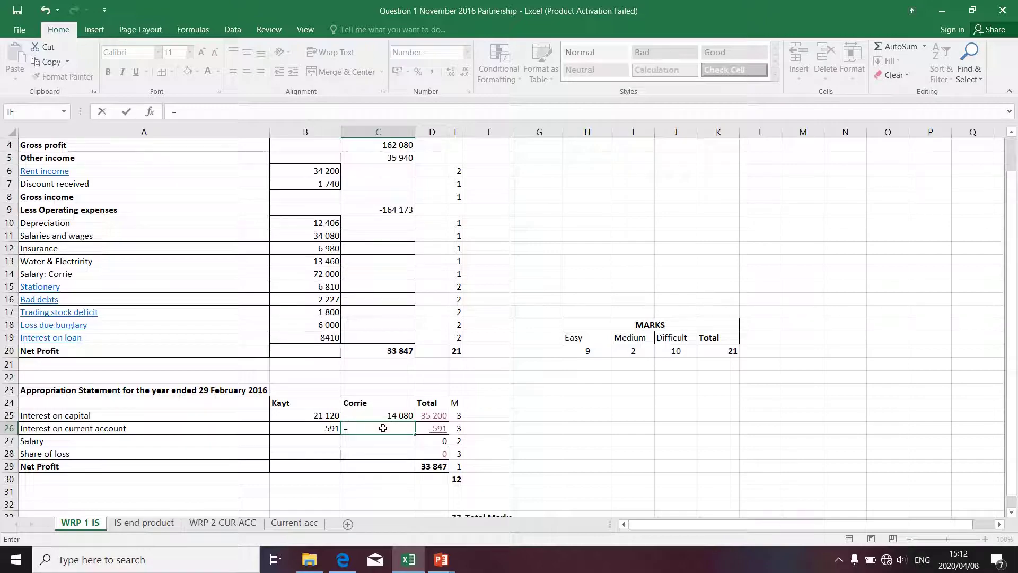
key("alt+Tab")
key("Tab")
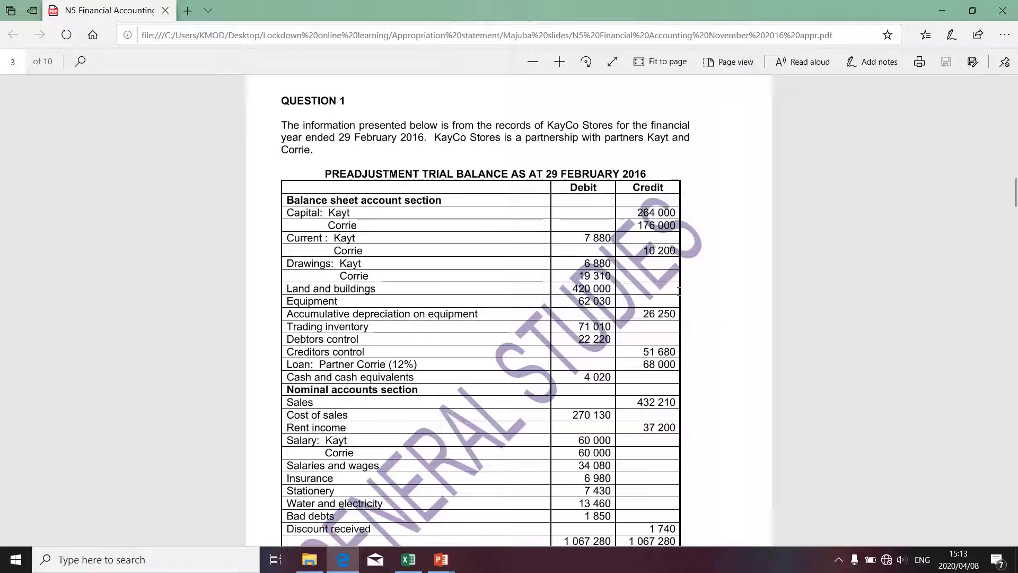
key("alt+Tab")
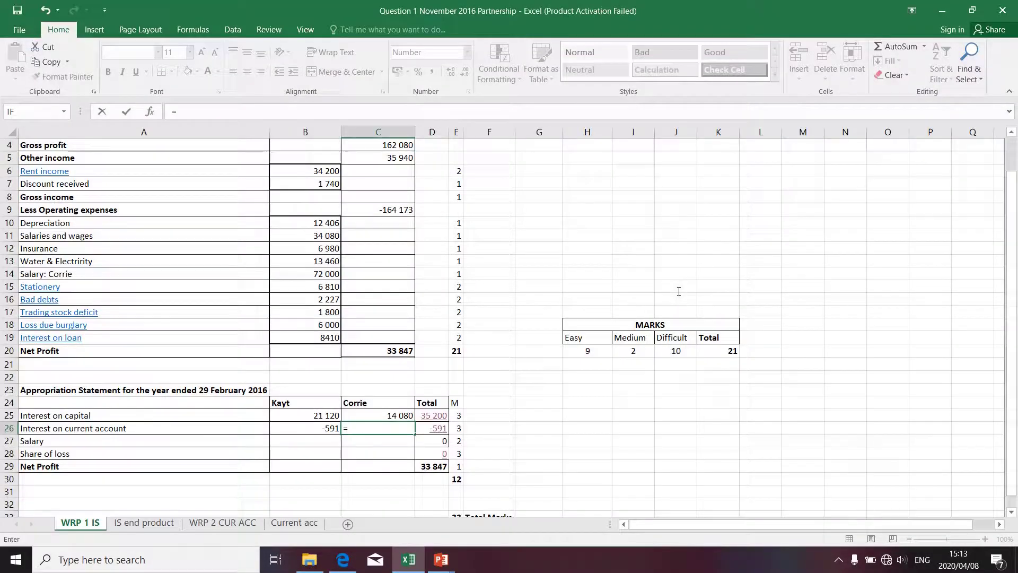
type("10200*7.5%")
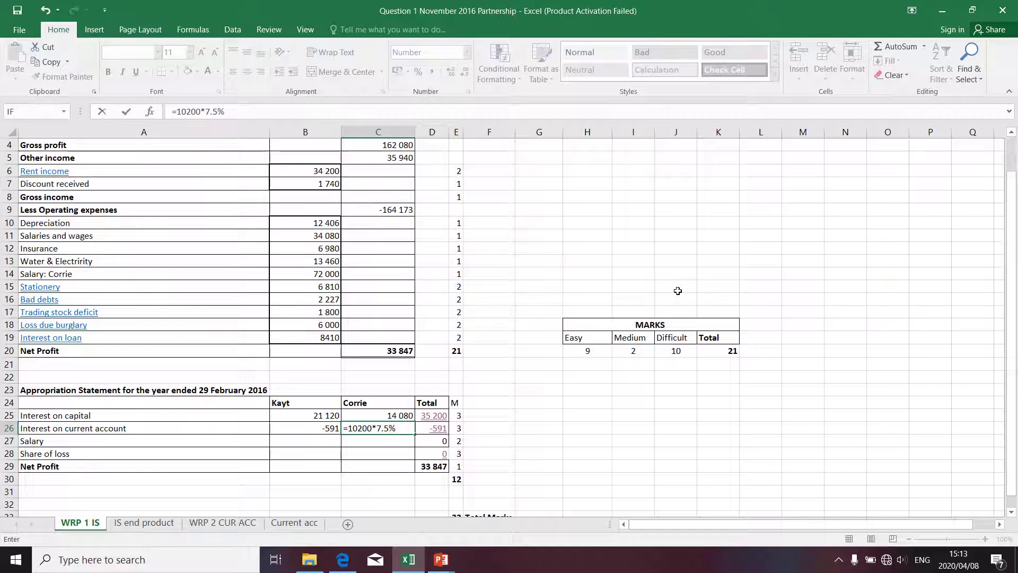
key("Return")
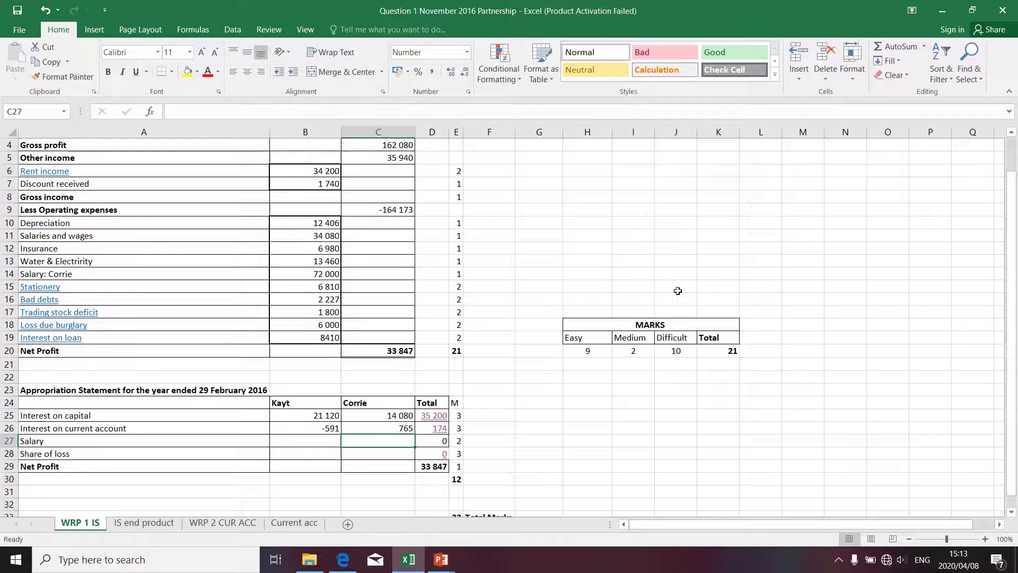
left_click(389, 429)
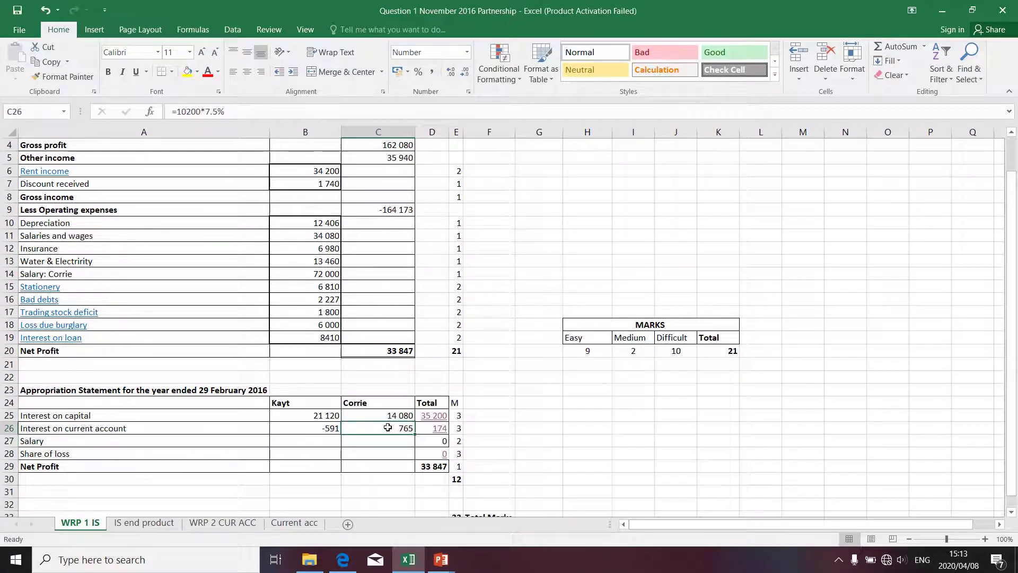
- Check the partners' salary provisions in the question paper's partnership agreement and enter =90000 in B27 as the first partner's salary
left_click(339, 443)
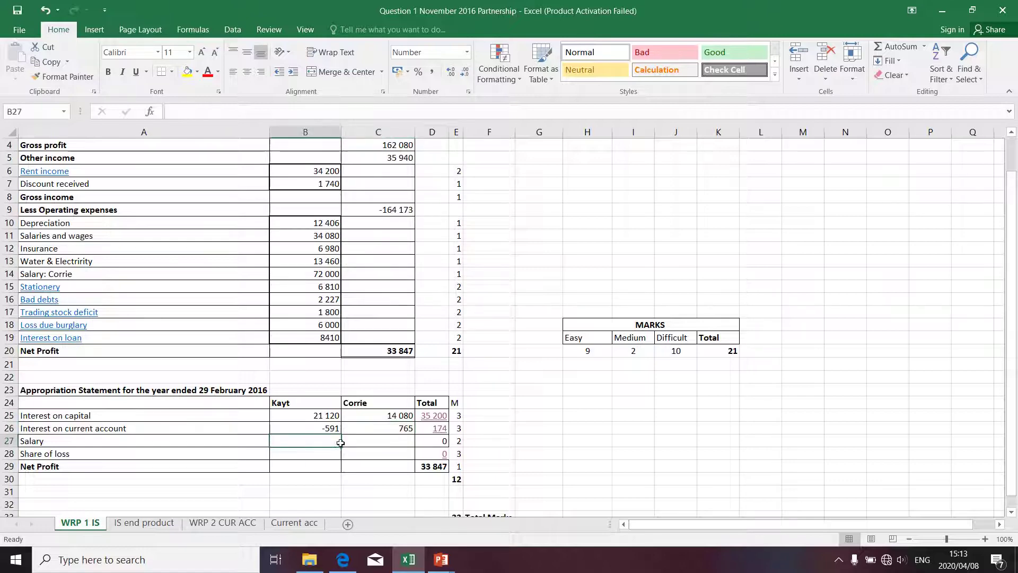
key("alt+Tab")
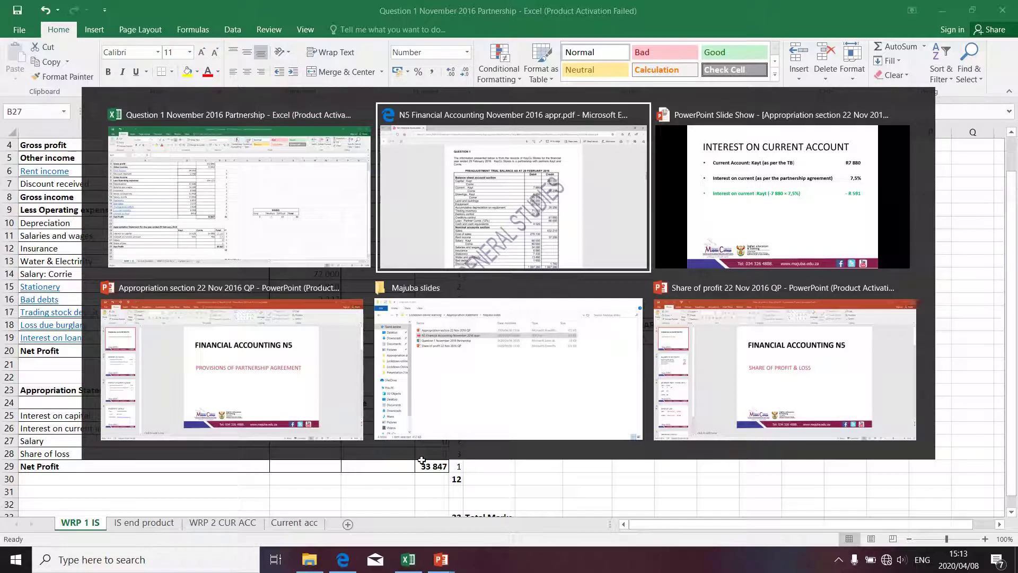
scroll(424, 397, "down", 6)
scroll(424, 397, "down", 7)
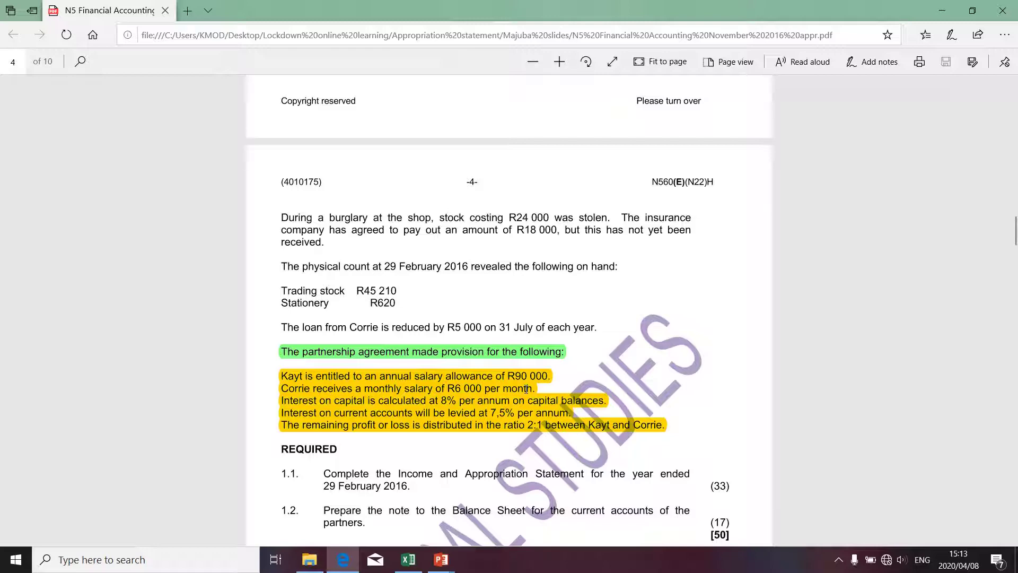
scroll(526, 390, "up", 5)
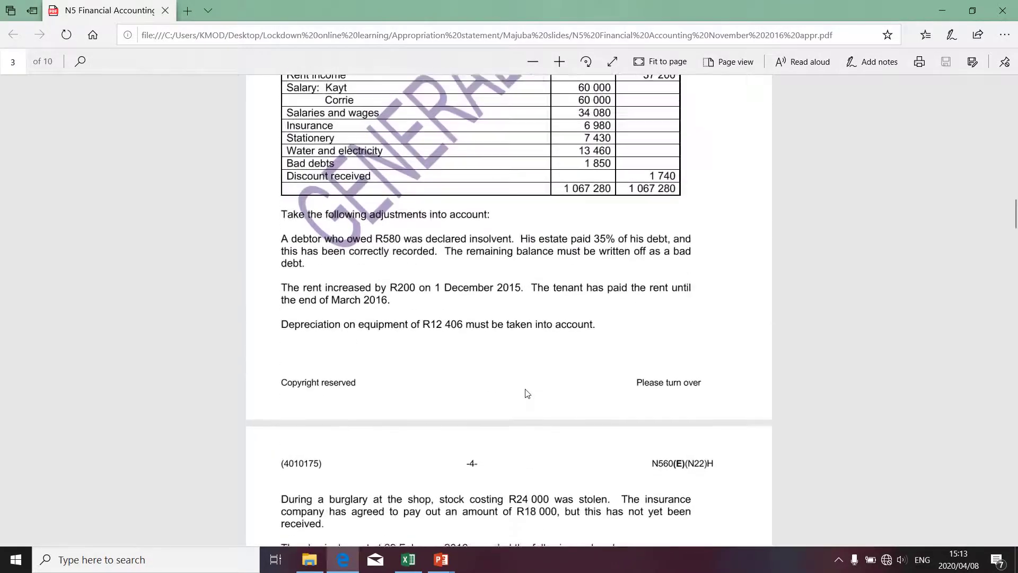
scroll(526, 392, "up", 2)
scroll(526, 392, "down", 8)
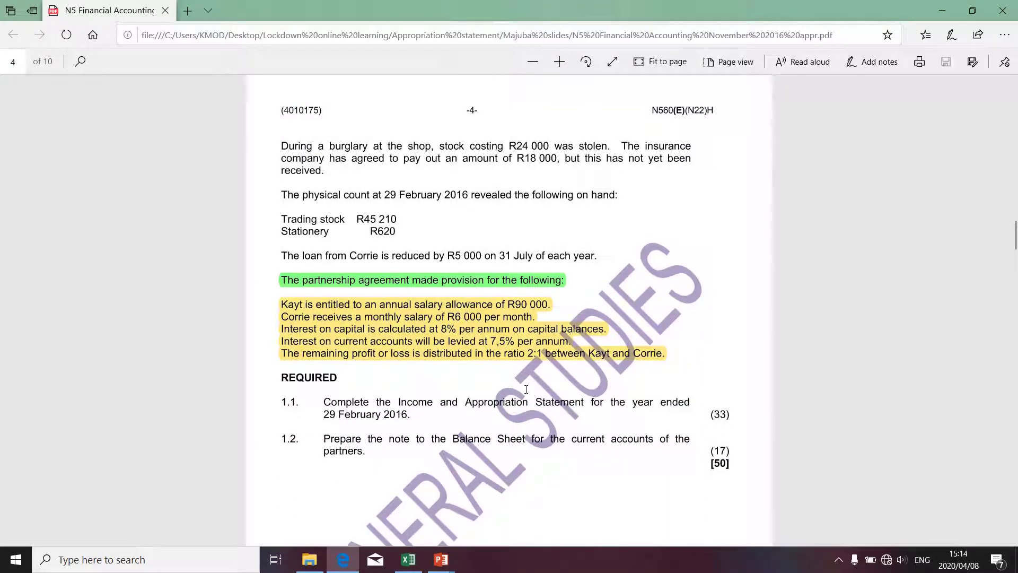
key("alt+Tab")
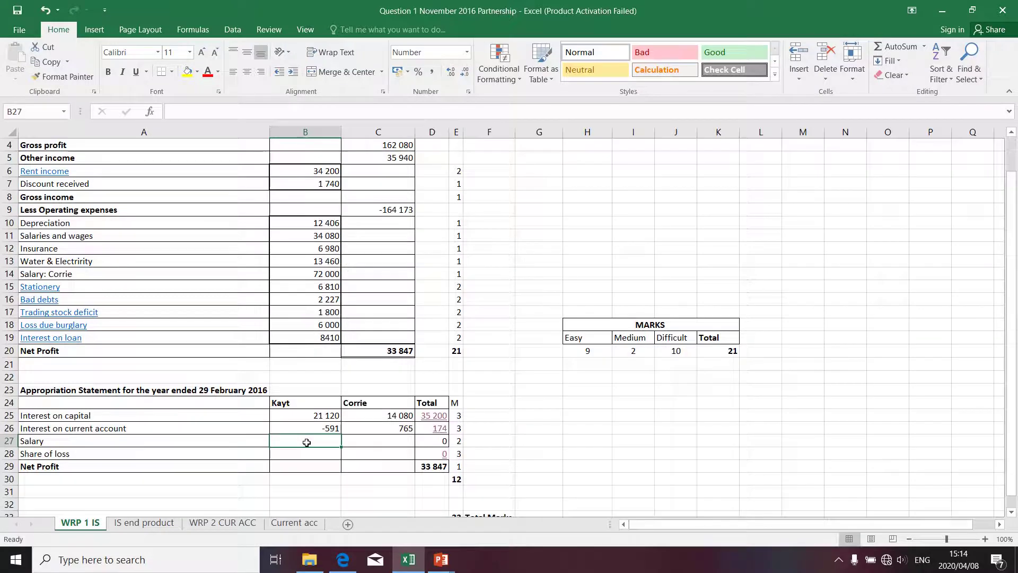
type("=90000")
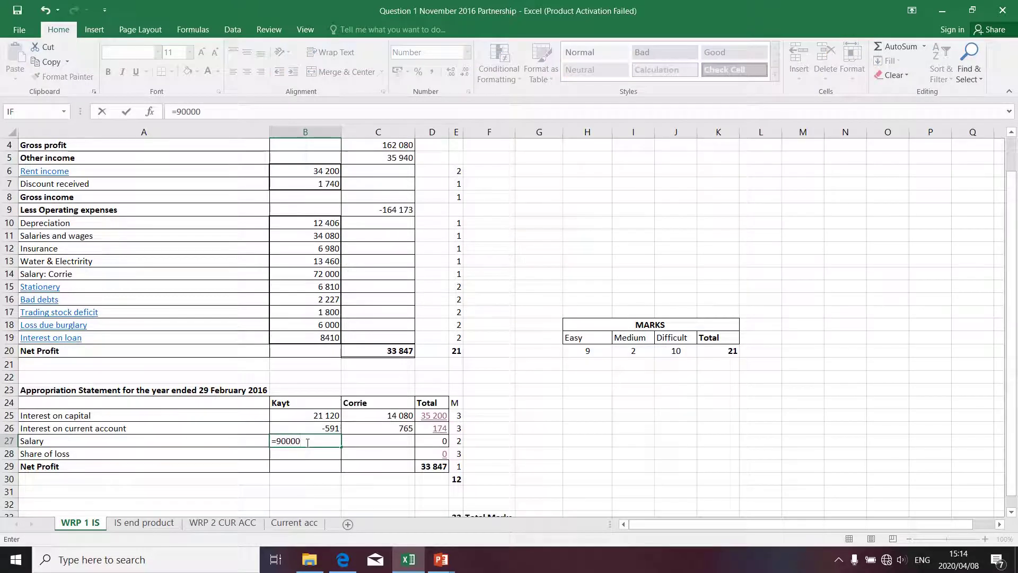
key("Return")
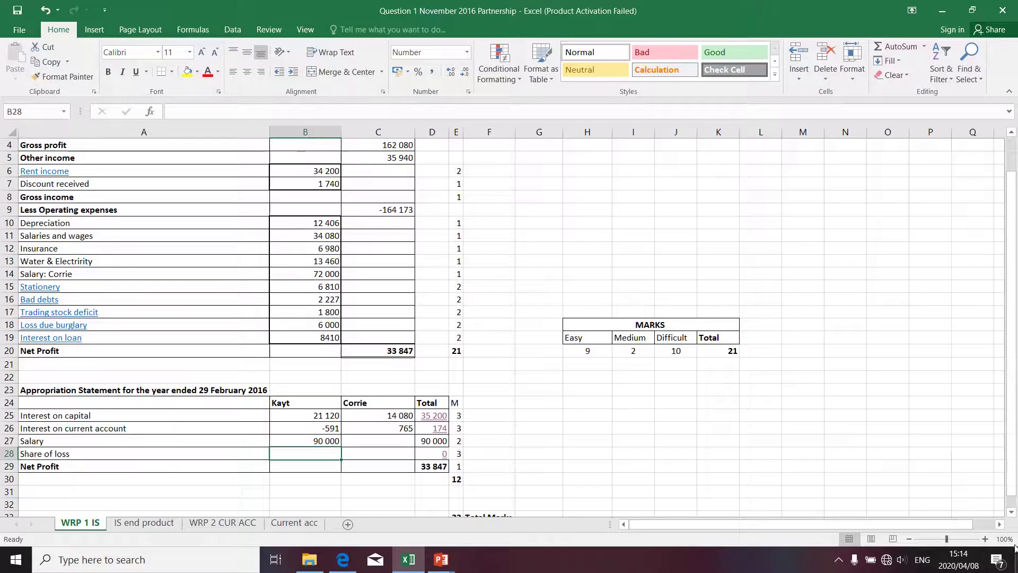
left_click(838, 559)
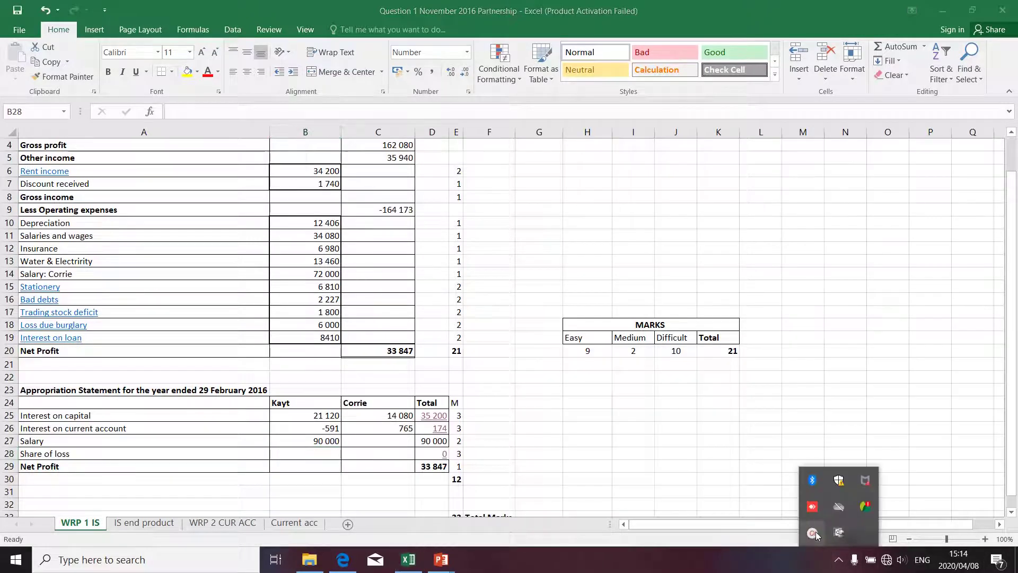
left_click(813, 532)
left_click(888, 476)
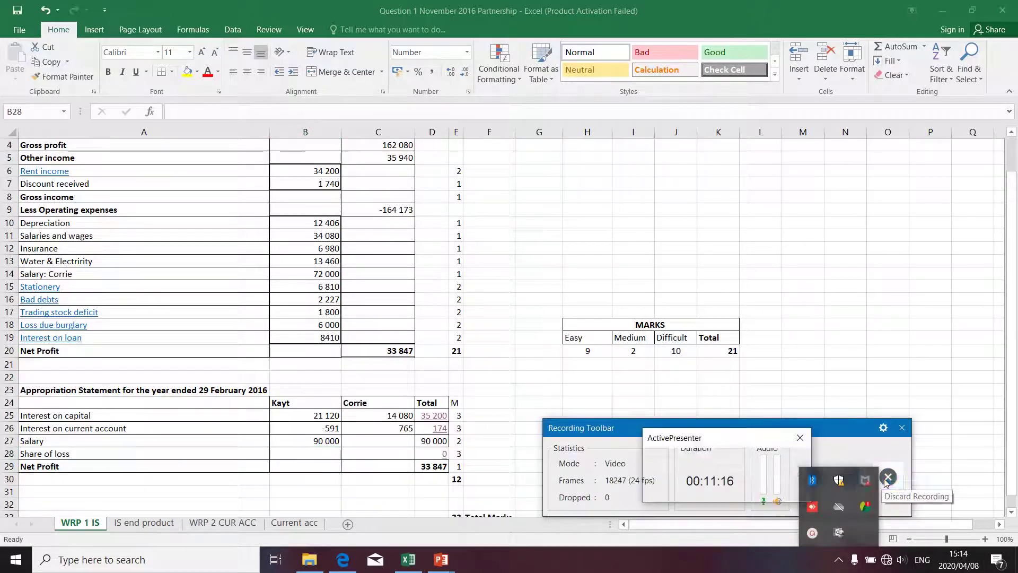